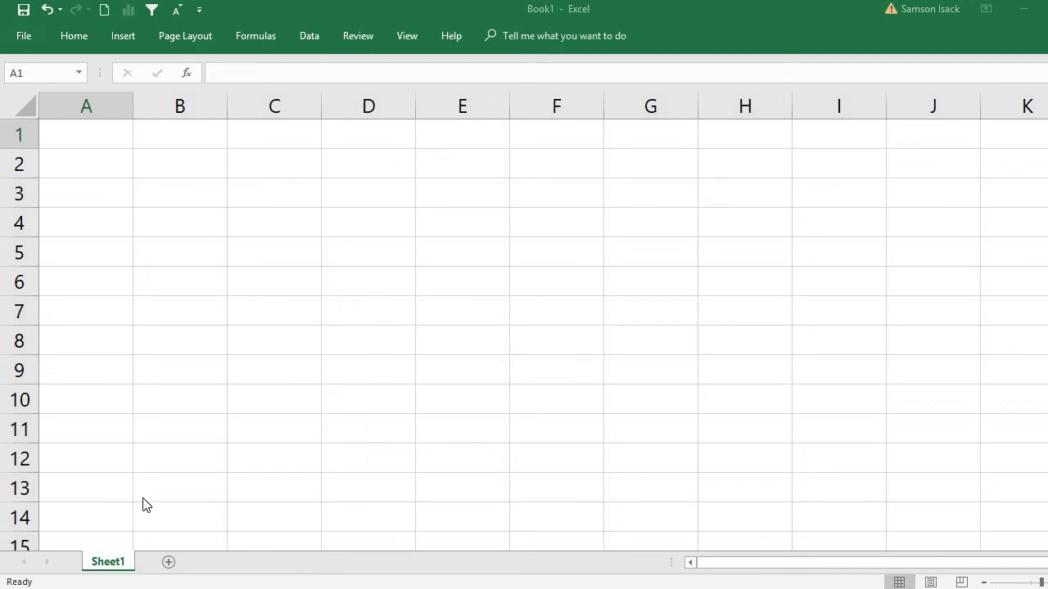
Maximize the source workbook and review its Customer, Category, Country, Cost and Profit columns
key("alt+Tab")
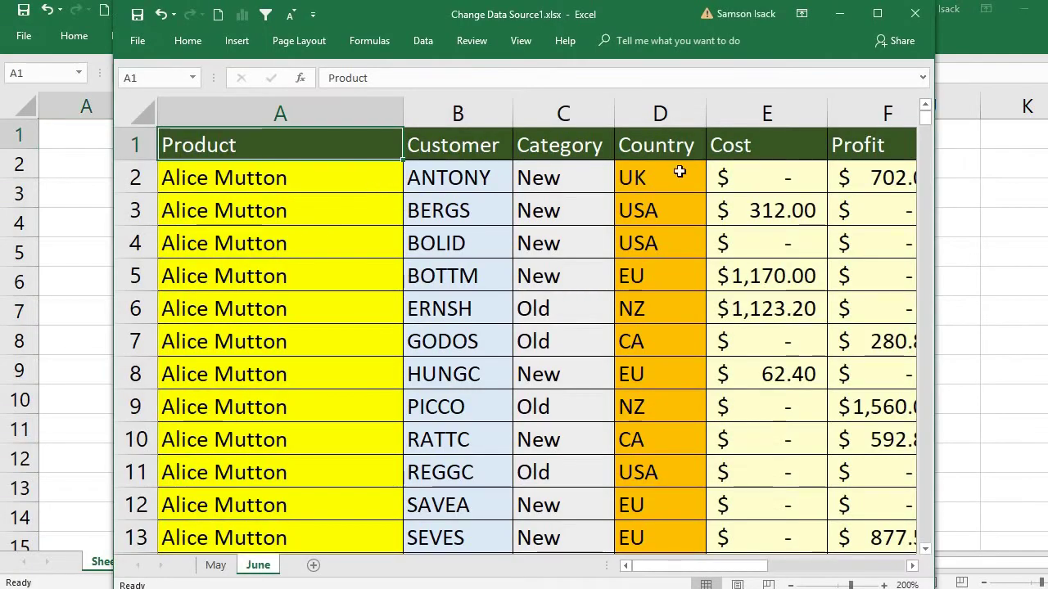
left_click(876, 14)
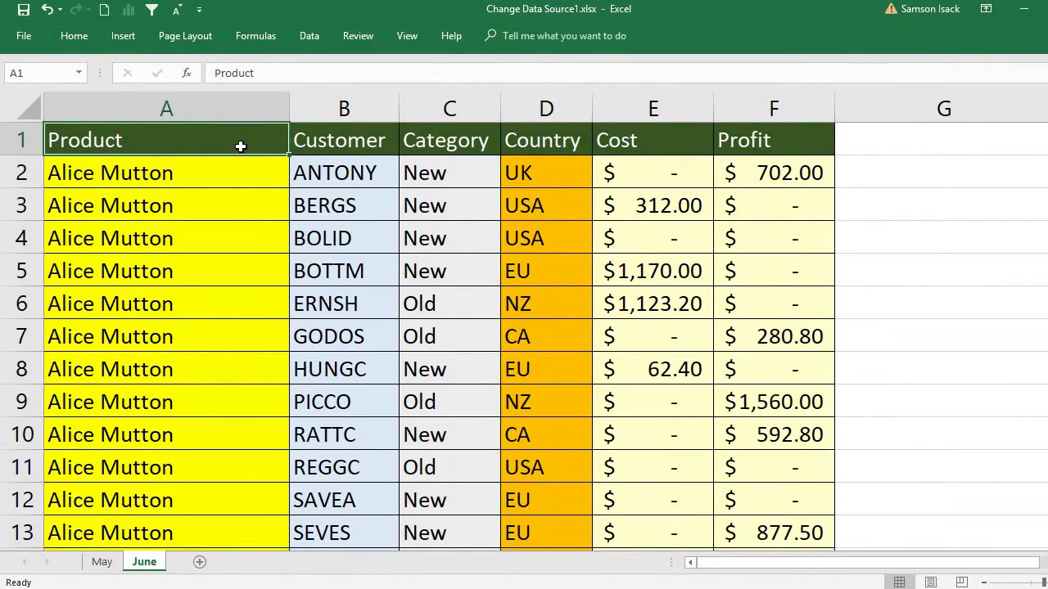
left_click(339, 144)
left_click(406, 142)
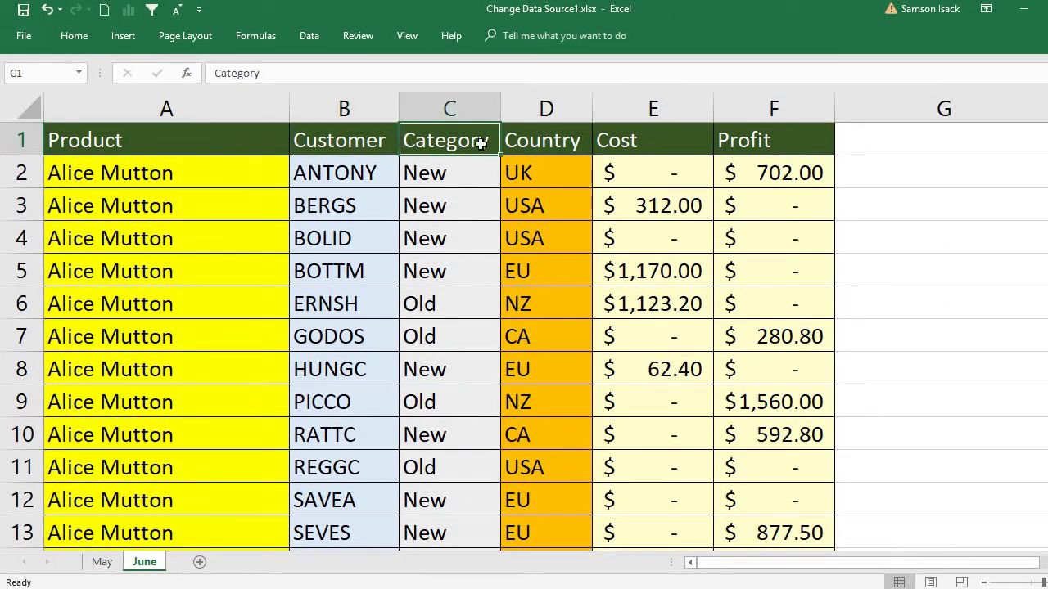
left_click(573, 140)
left_click(635, 140)
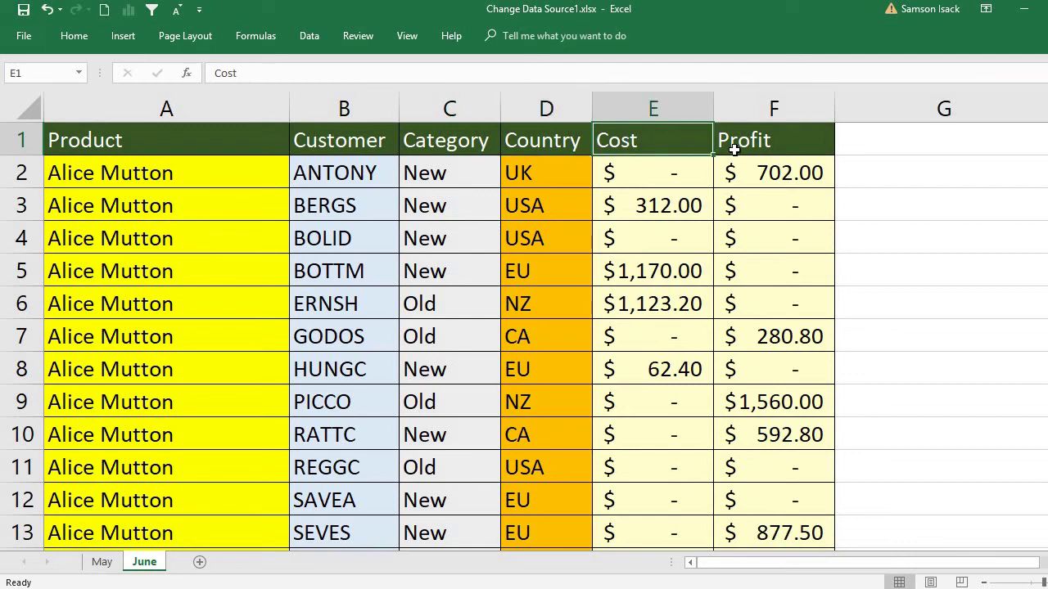
left_click(730, 143)
left_click(248, 182)
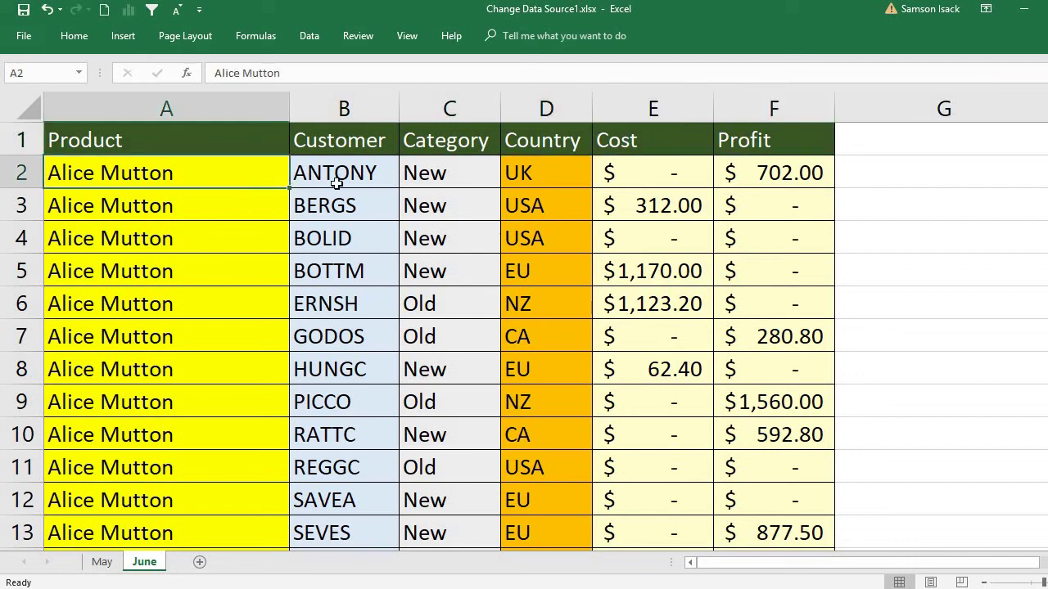
left_click(342, 175)
left_click(491, 176)
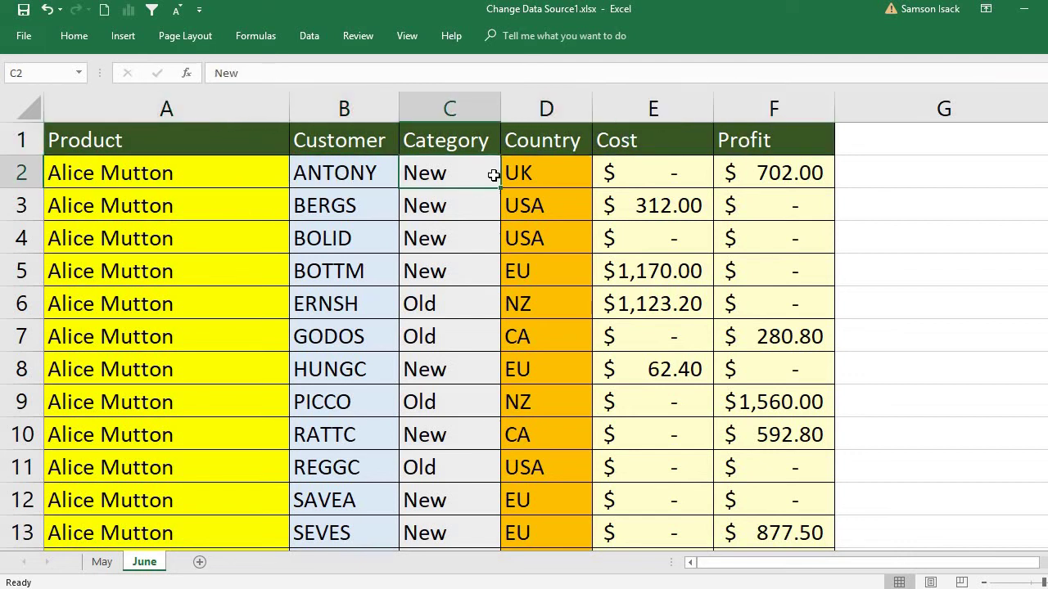
left_click(540, 176)
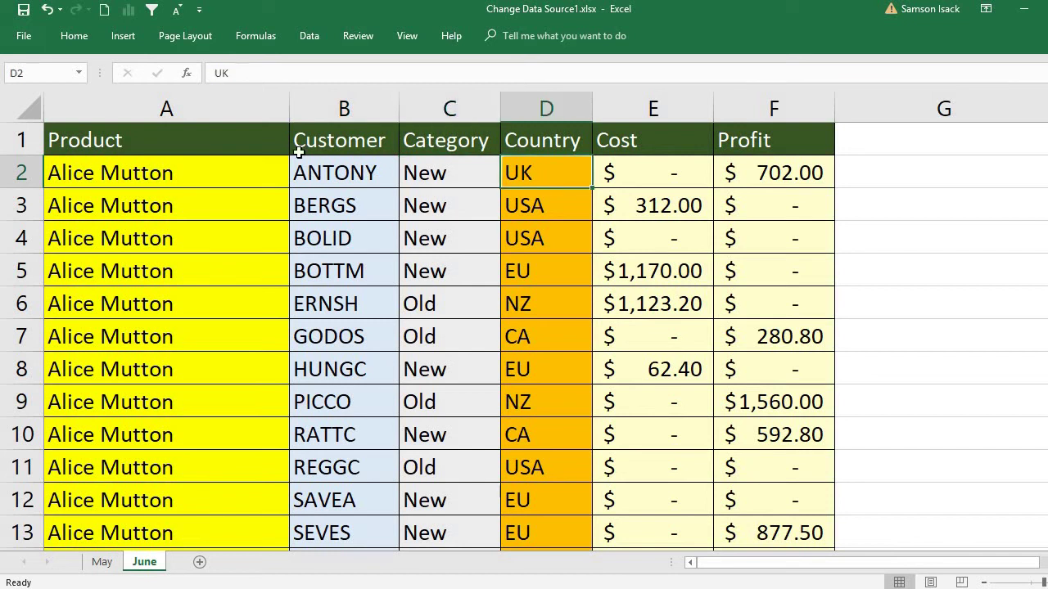
Compare the May and June sheets, end on May, and return to Book1
left_click(103, 563)
left_click(155, 564)
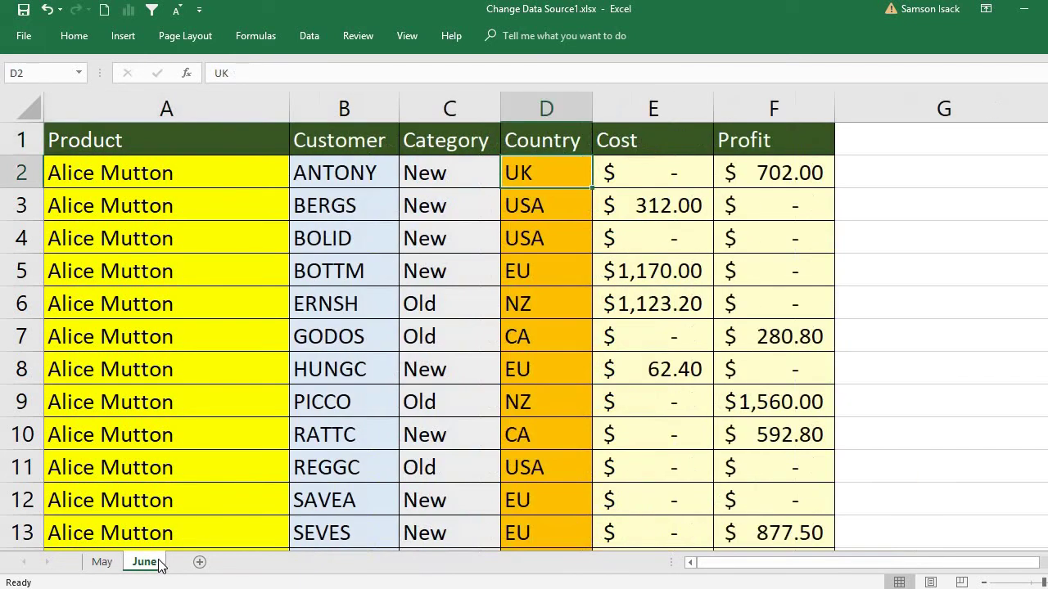
left_click(107, 564)
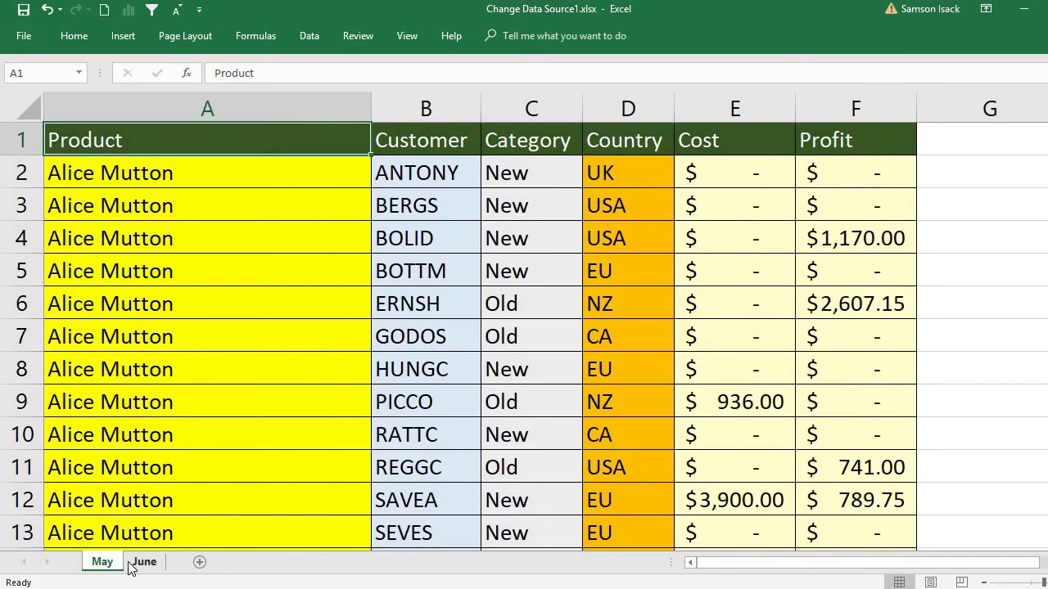
left_click(129, 563)
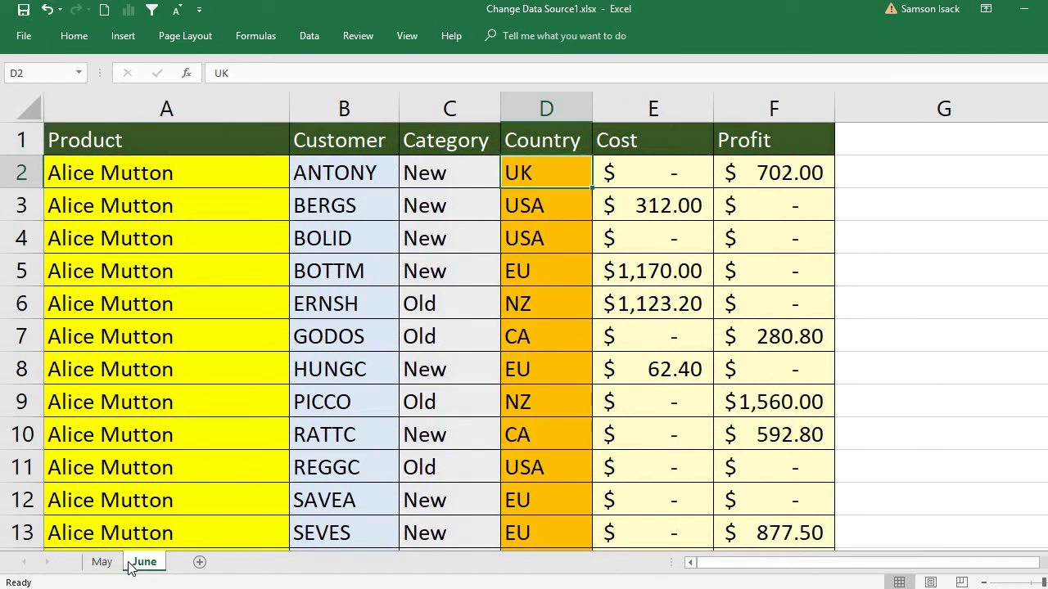
left_click(103, 563)
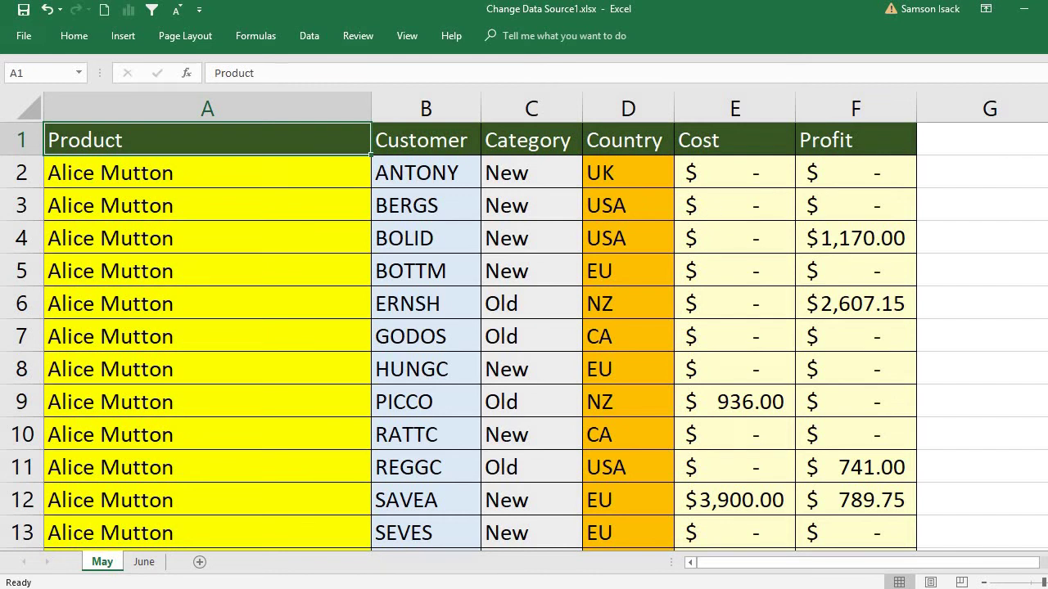
key("ctrl+n")
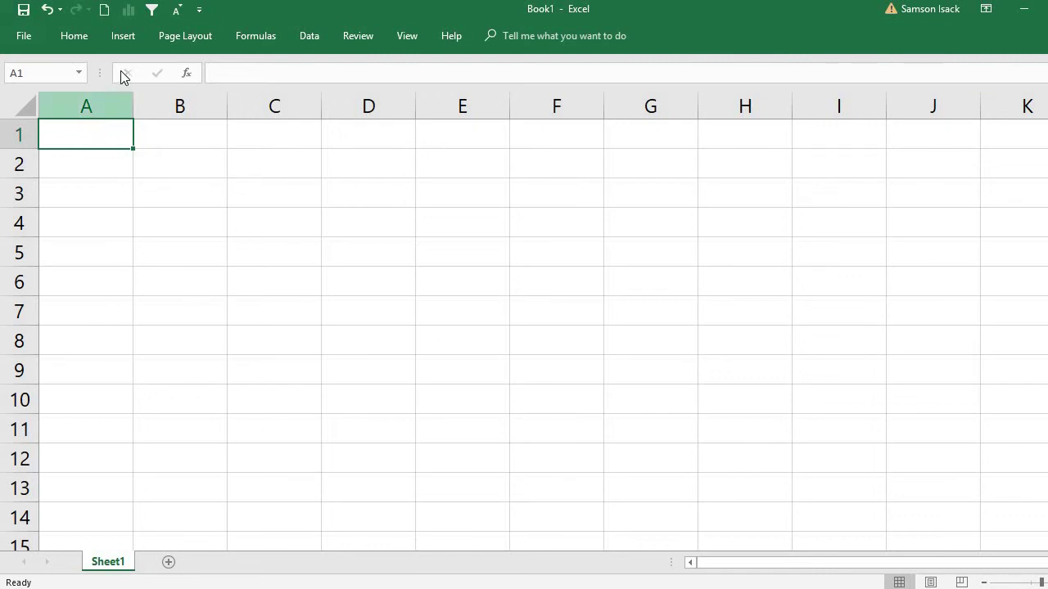
Insert a PivotTable that uses an external data source, dismissing the invalid-source warning
left_click(123, 37)
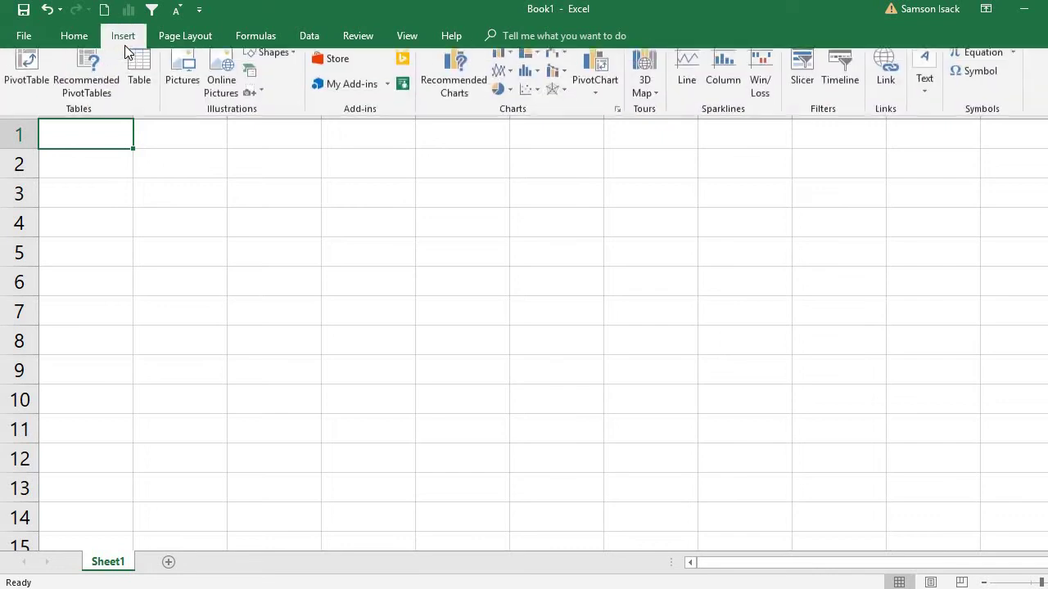
left_click(24, 79)
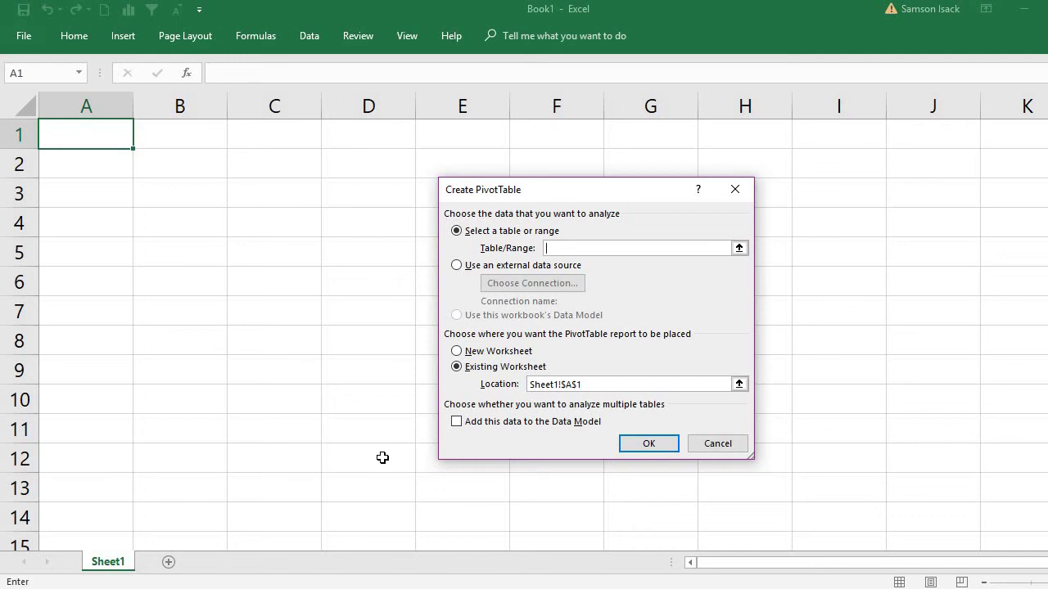
left_click(517, 268)
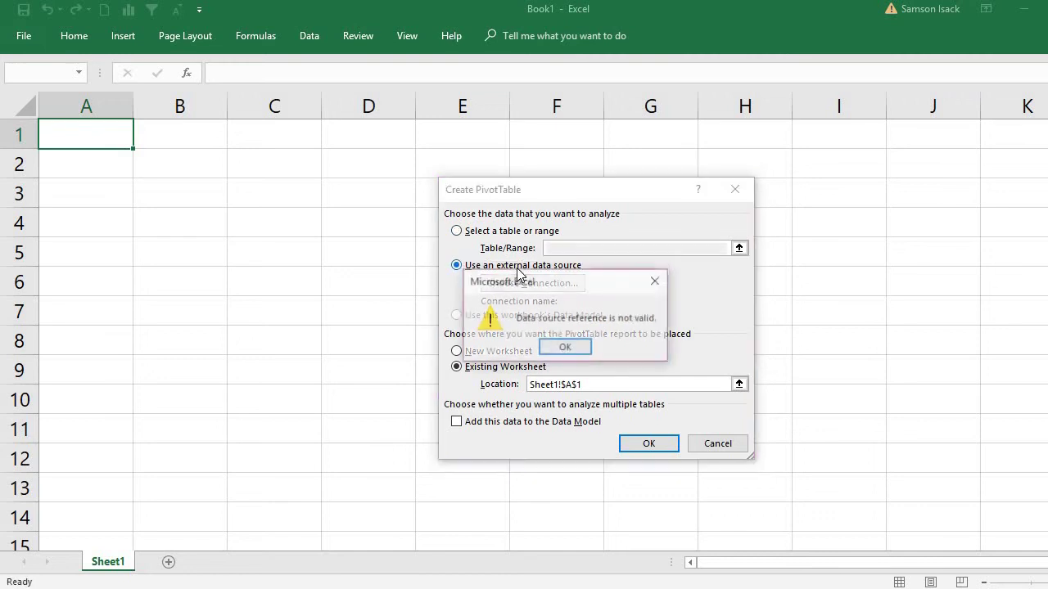
left_click(655, 281)
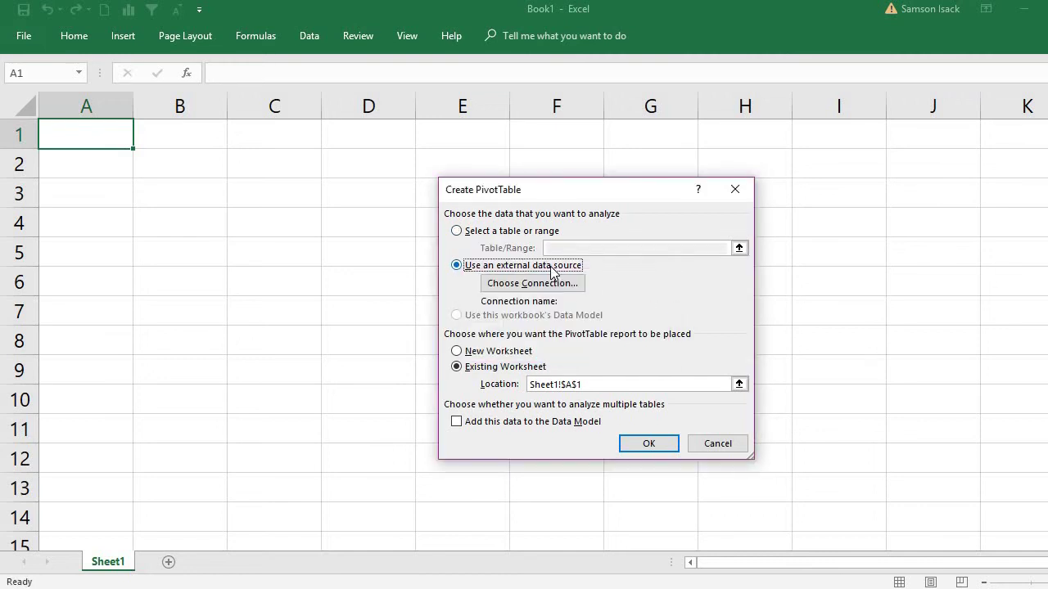
left_click(573, 288)
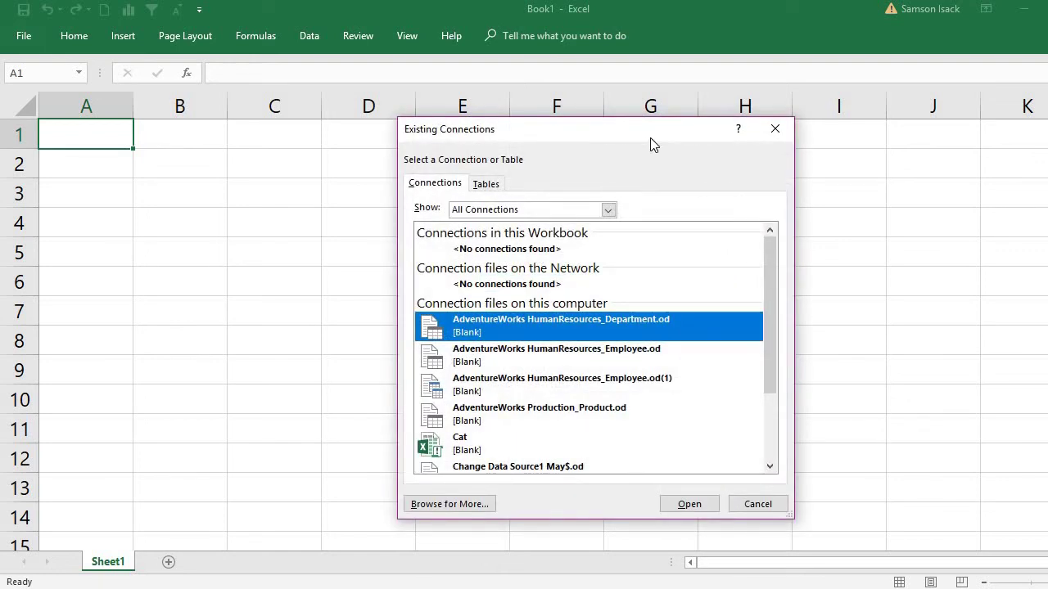
Browse to the DataFiles folder and choose Change Data Source1.xlsx as the data source
left_click_drag(652, 136, 485, 144)
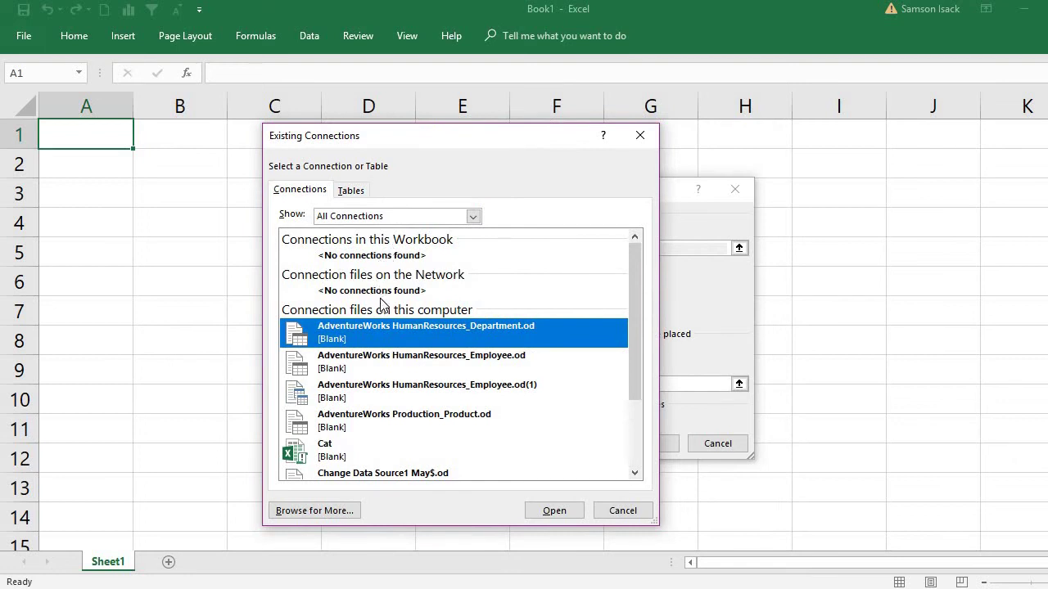
left_click(338, 511)
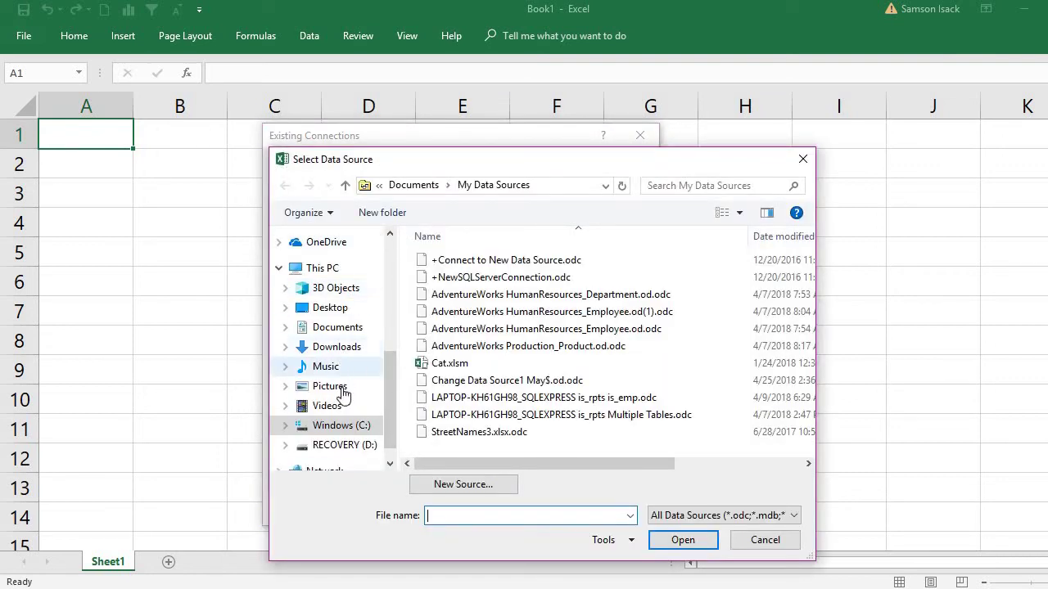
left_click(389, 236)
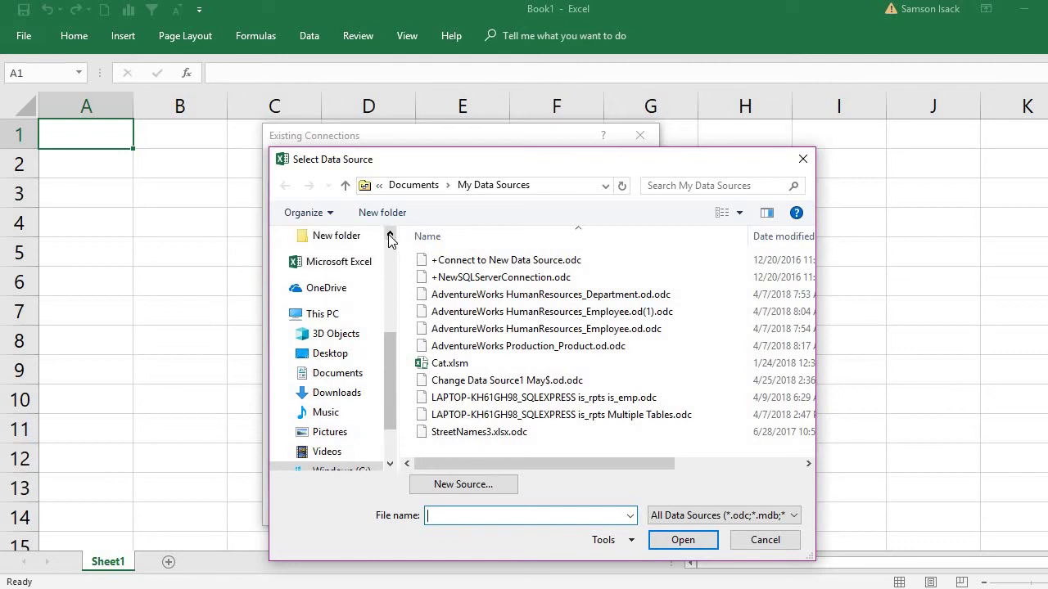
left_click(332, 334)
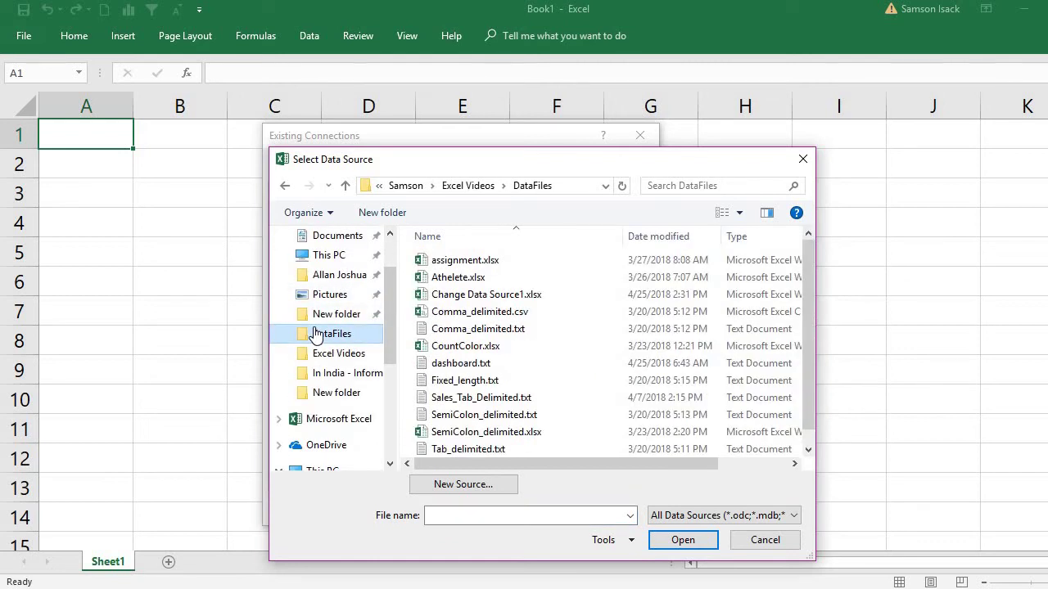
left_click(499, 297)
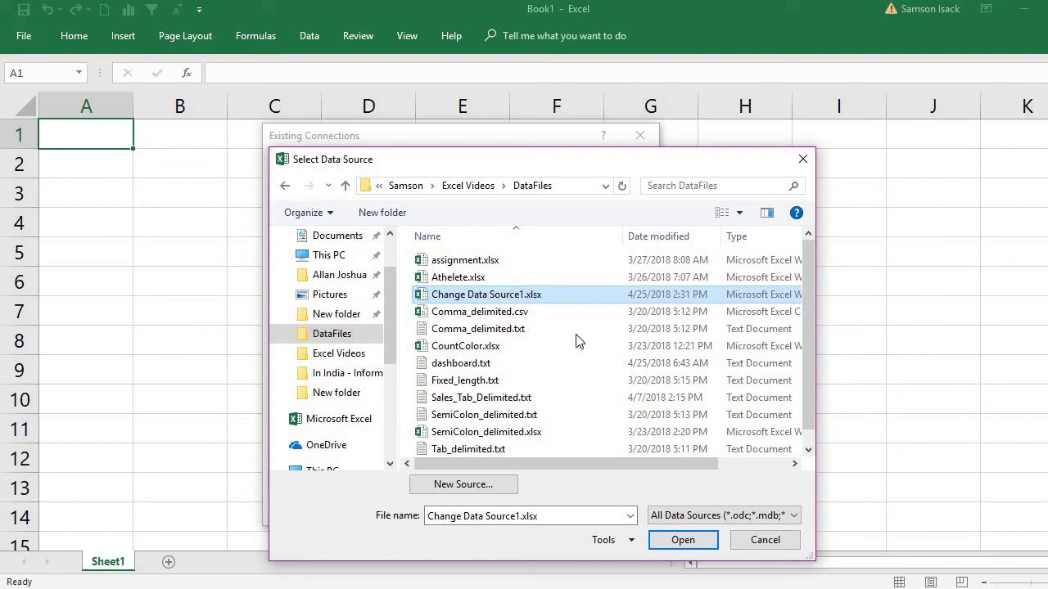
left_click(684, 541)
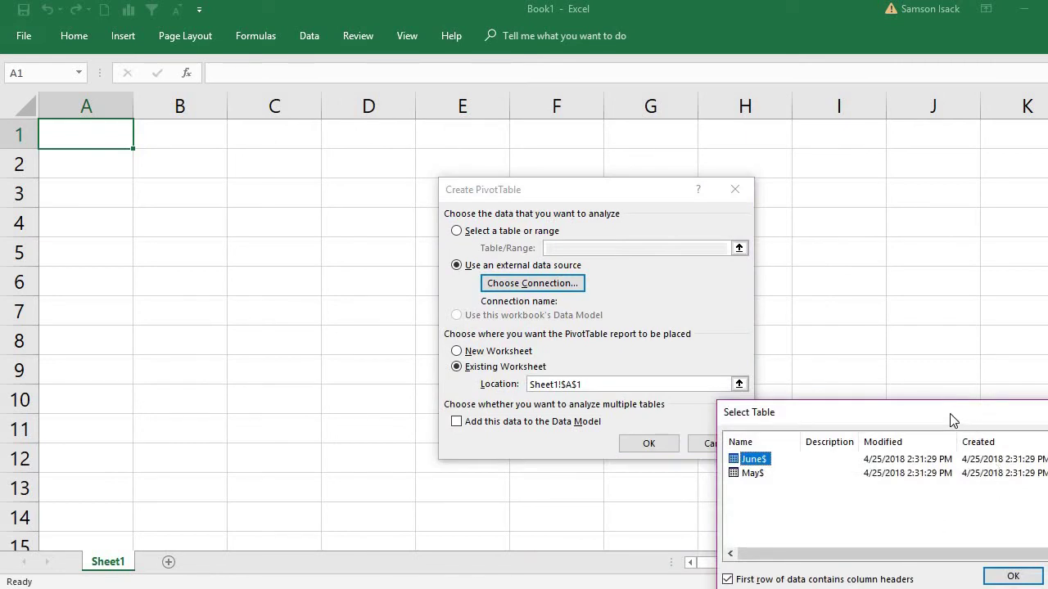
Choose the May$ table from Change Data Source1.xlsx as the PivotTable source
left_click_drag(952, 420, 548, 388)
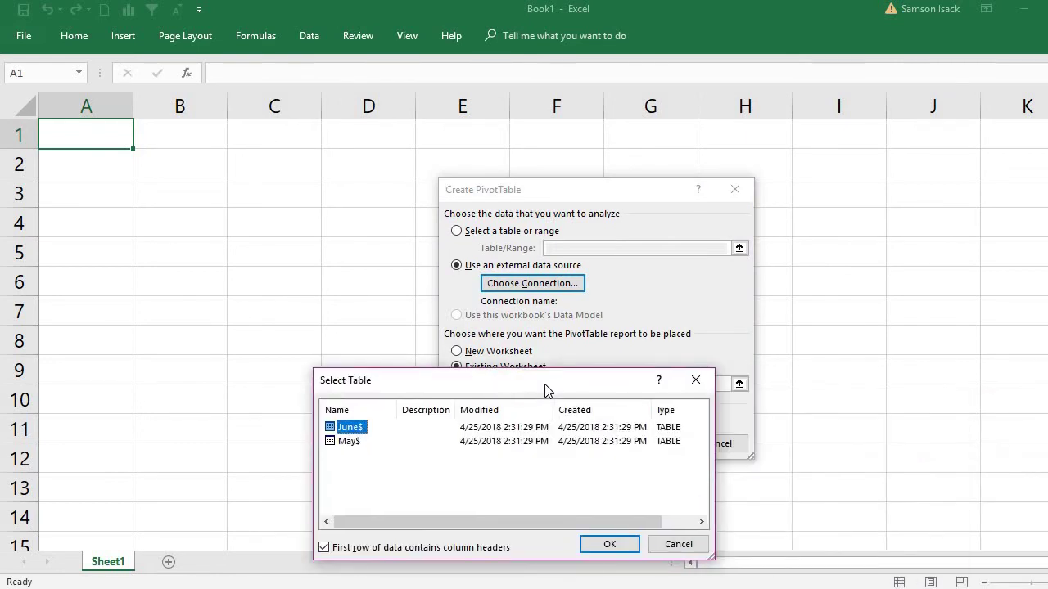
left_click(350, 442)
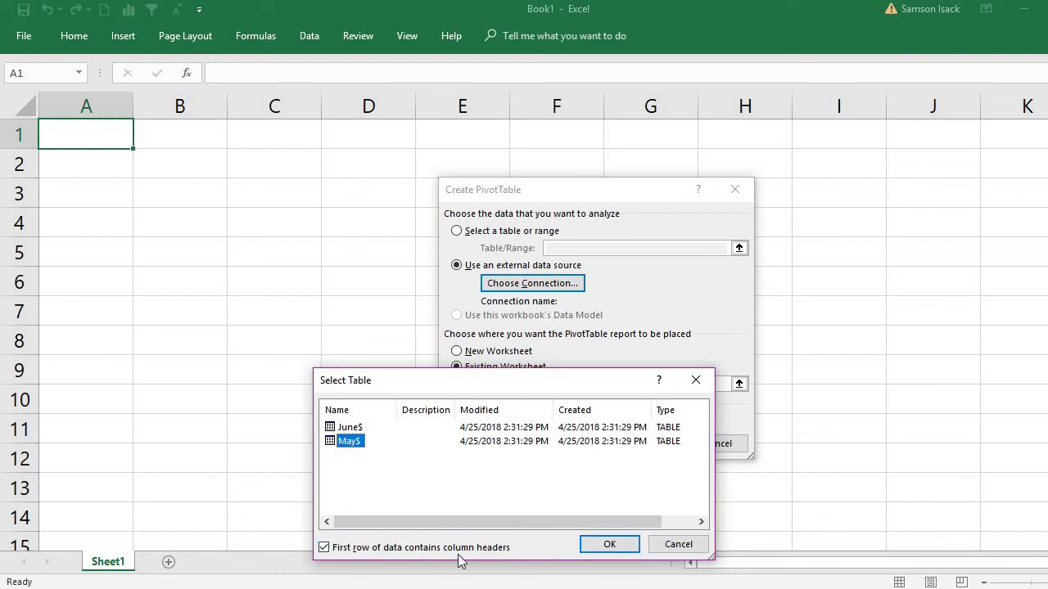
left_click(608, 546)
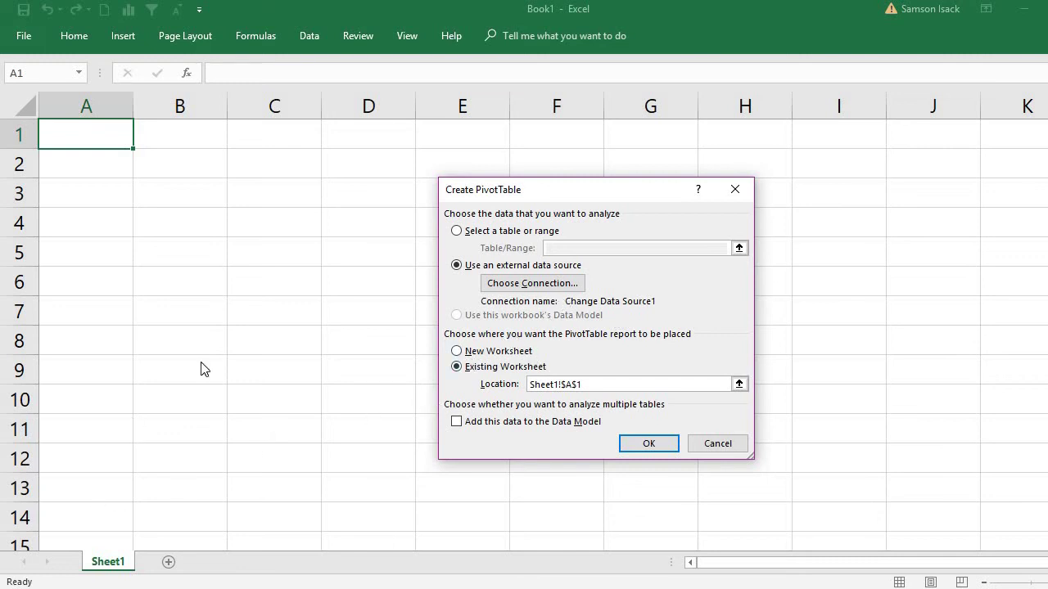
Place the PivotTable on the existing worksheet at Sheet1!$A$1
left_click(649, 442)
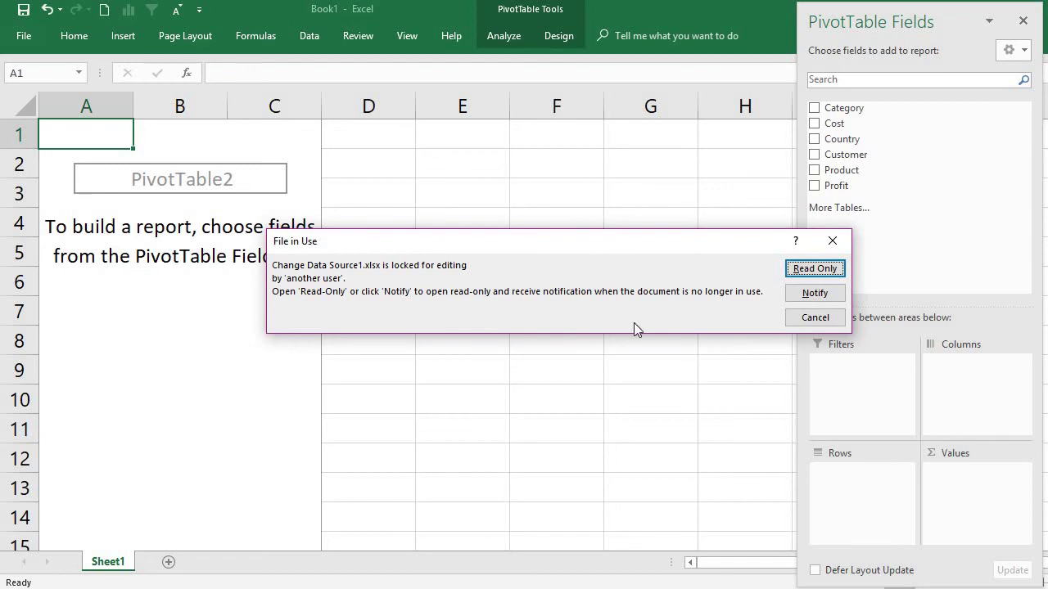
Open Change Data Source1.xlsx read-only, check the Customer-to-Profit headers, then return to Book1
left_click(810, 269)
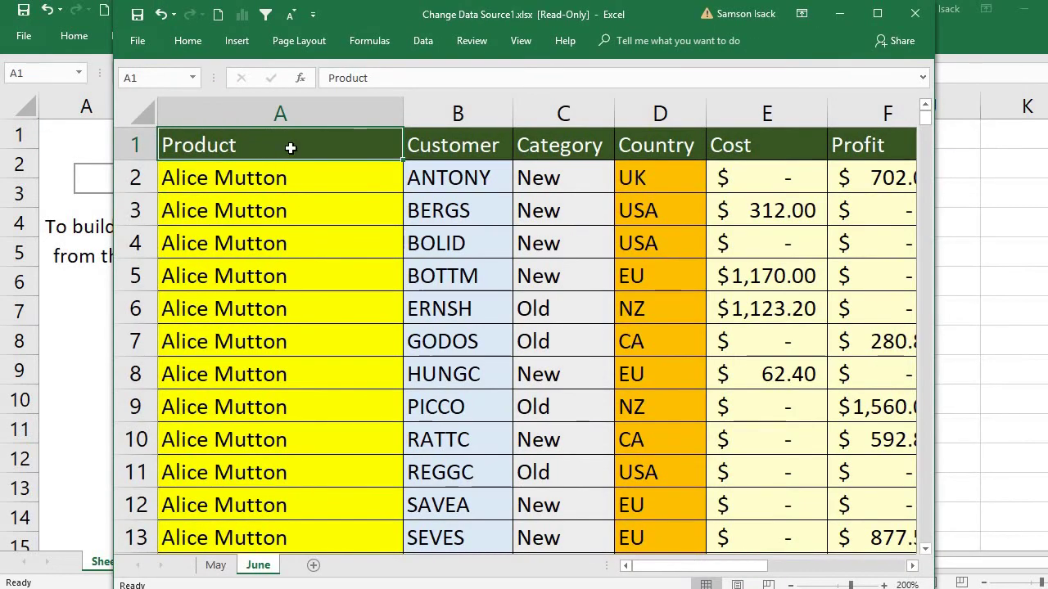
left_click(443, 146)
left_click(538, 147)
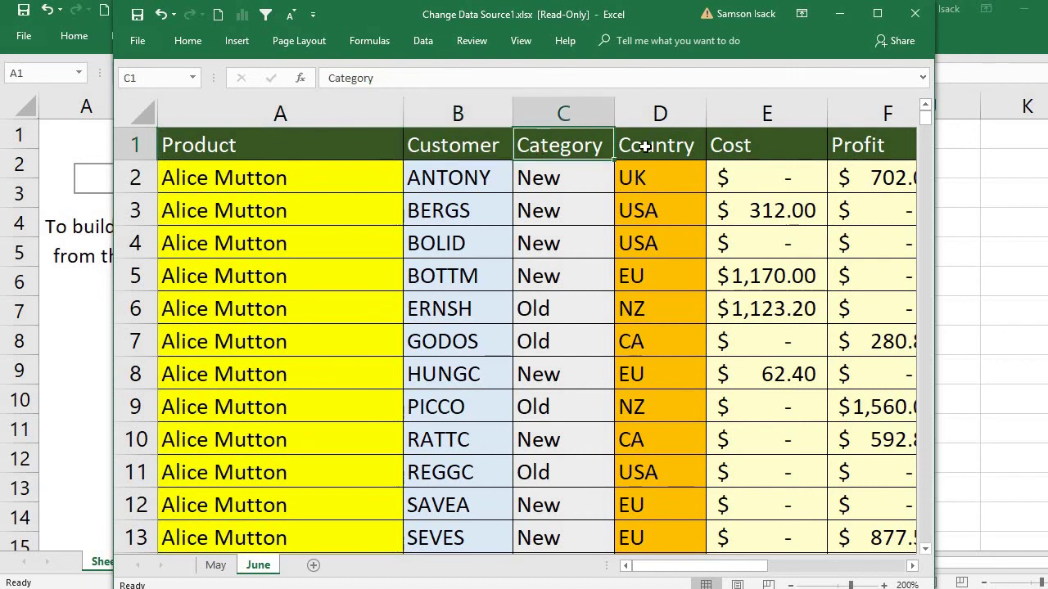
left_click(645, 145)
left_click(717, 145)
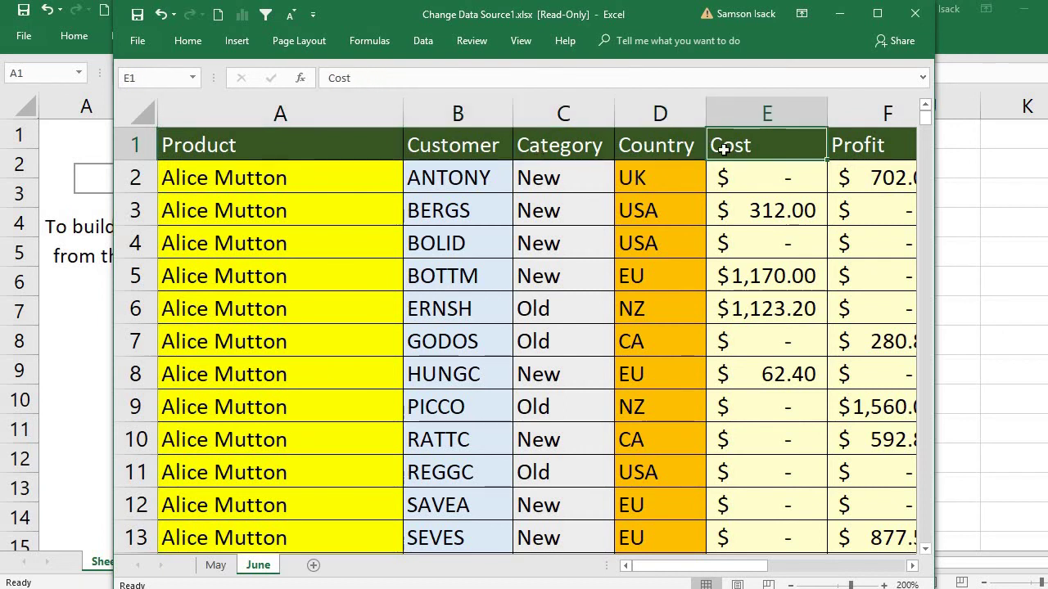
left_click(879, 147)
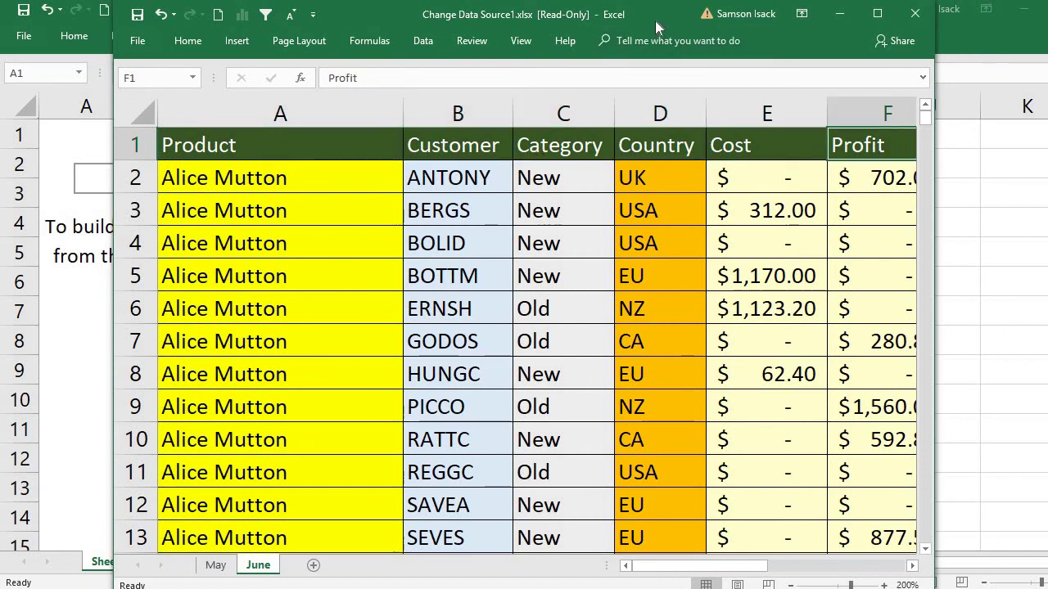
left_click_drag(655, 20, 663, 289)
left_click(201, 219)
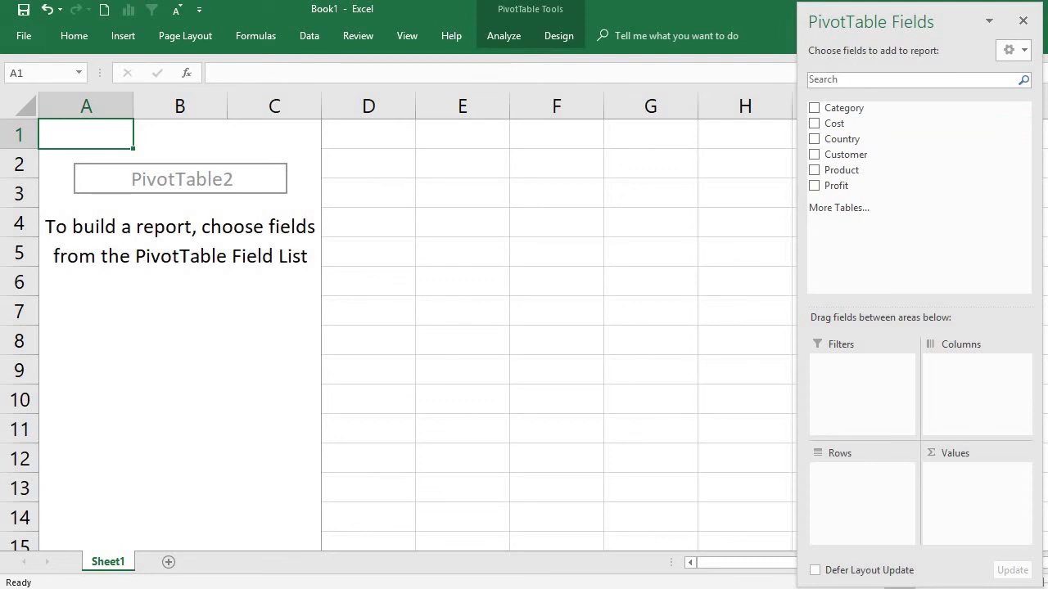
Close the read-only Change Data Source1 window and bring back the PivotTable field list
mouse_move(560, 540)
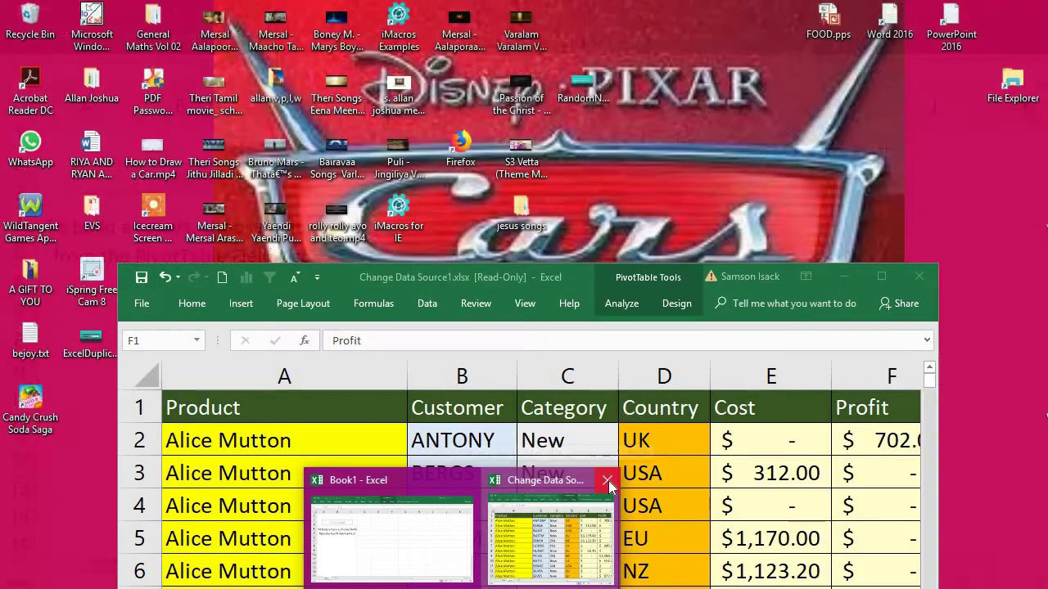
left_click(608, 481)
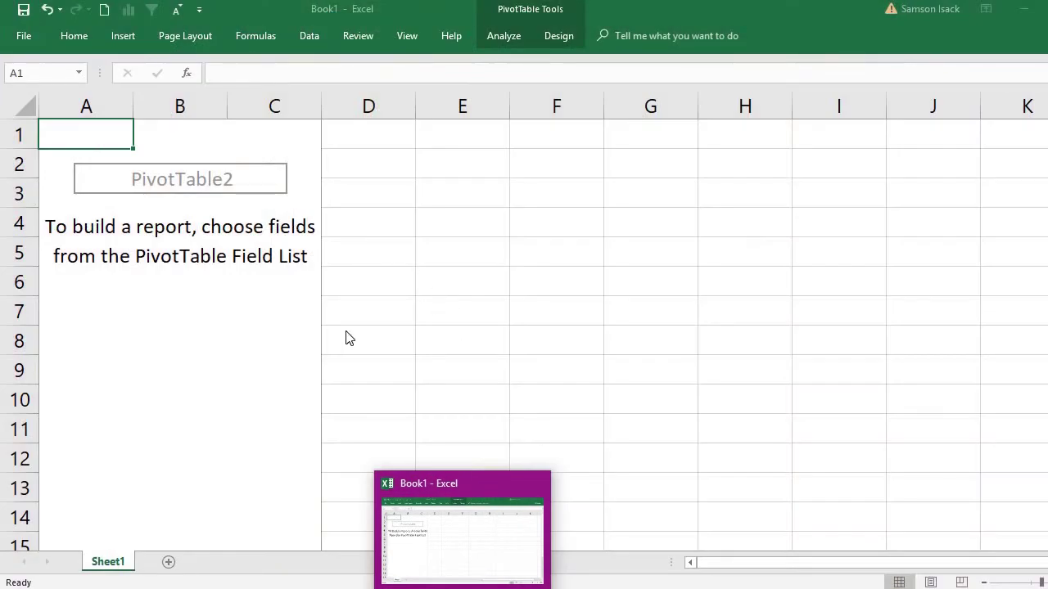
right_click(201, 399)
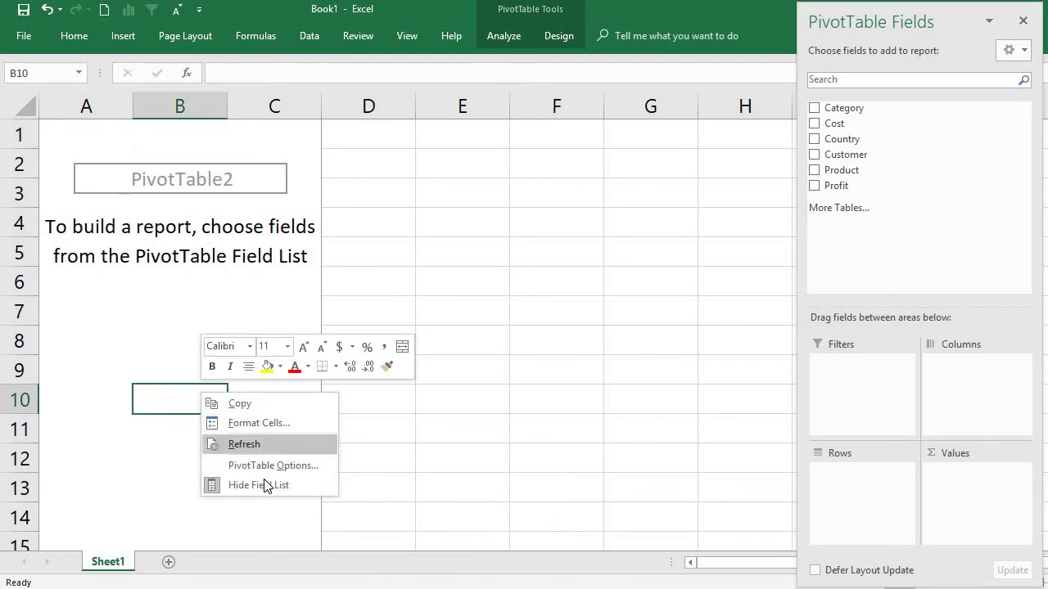
Put Sum of Profit in Values, Product in Rows and Country in Columns
left_click(815, 187)
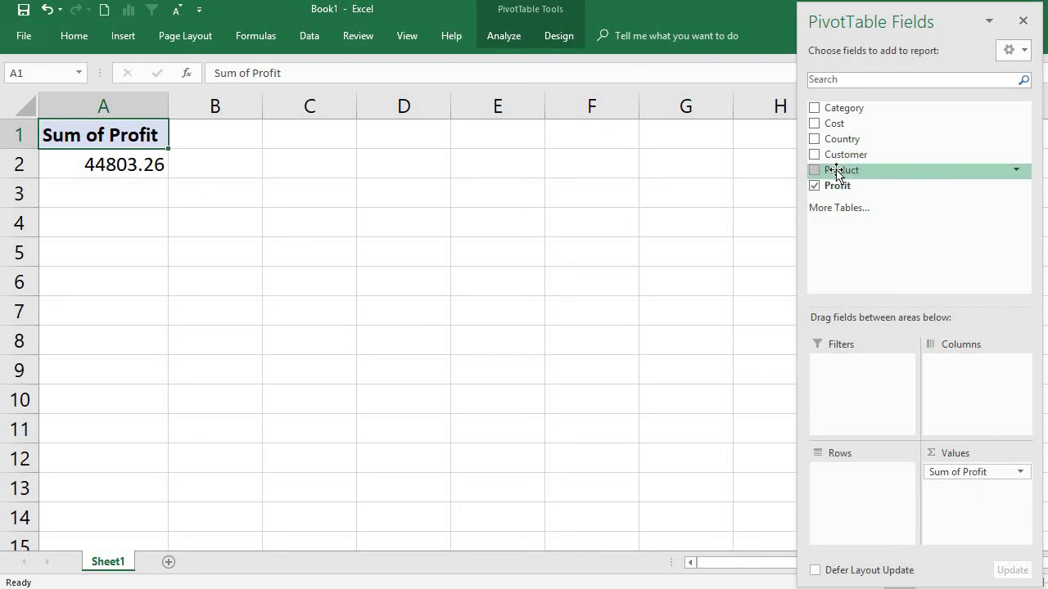
left_click_drag(836, 174, 902, 493)
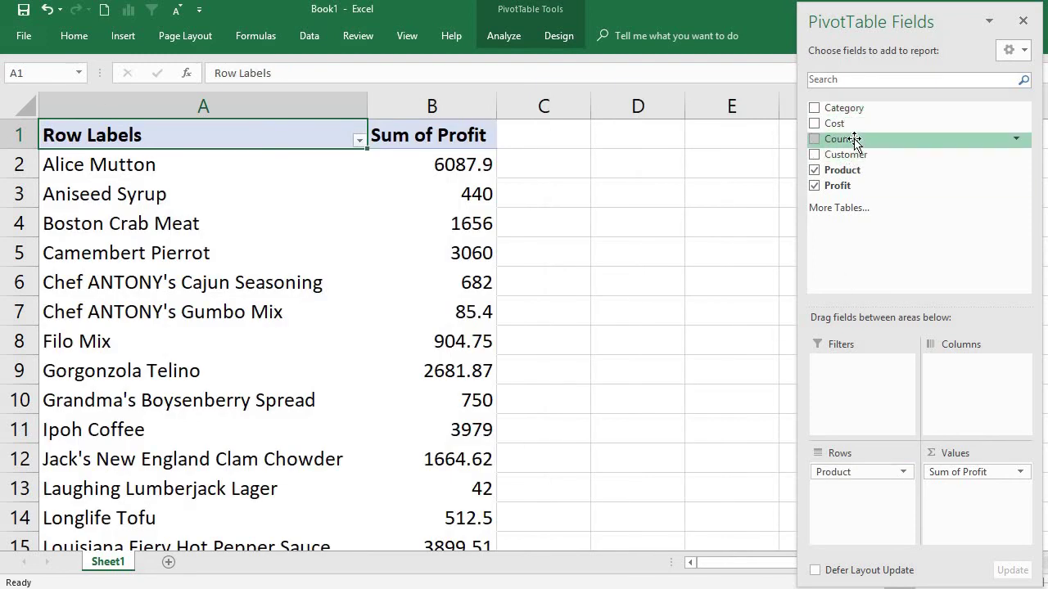
left_click_drag(856, 140, 986, 428)
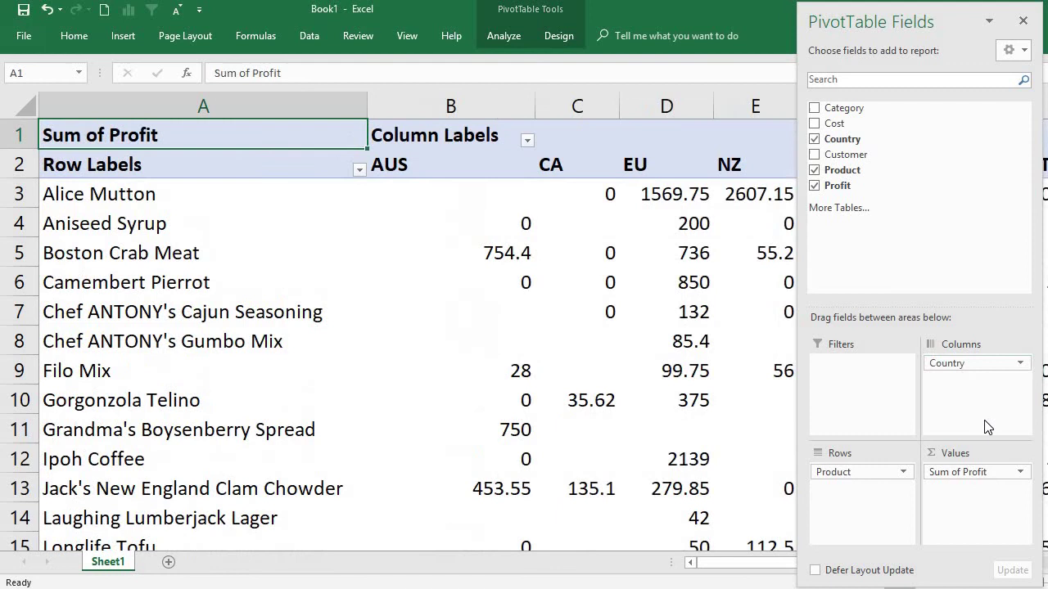
left_click(516, 166)
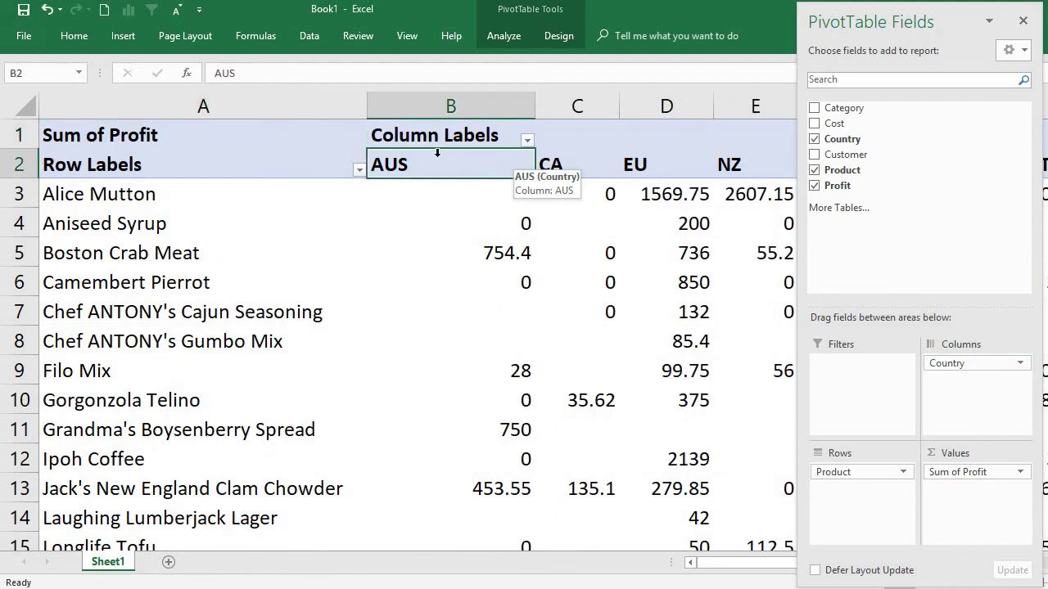
left_click(249, 378)
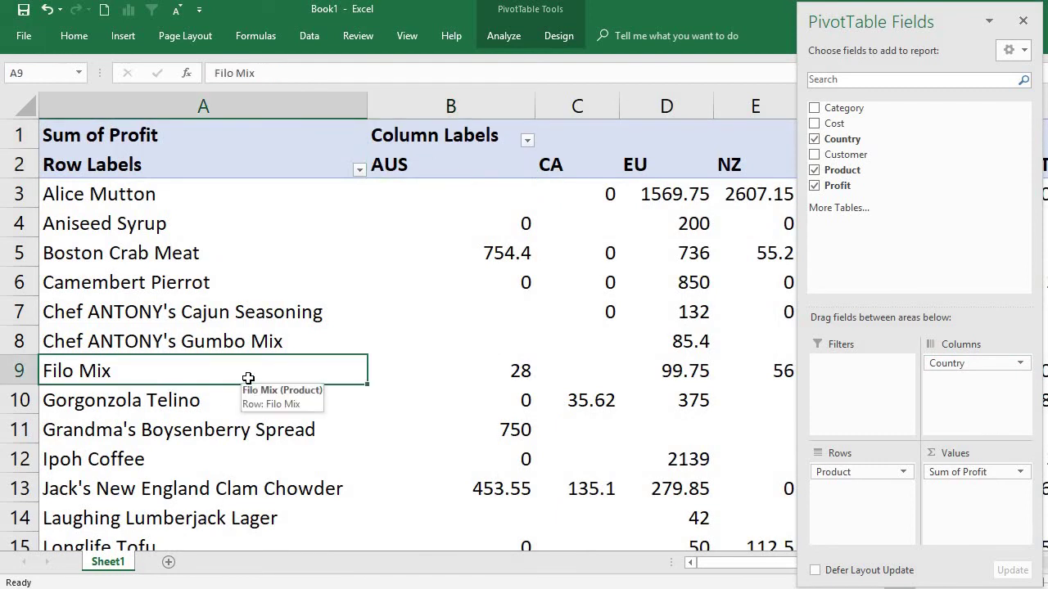